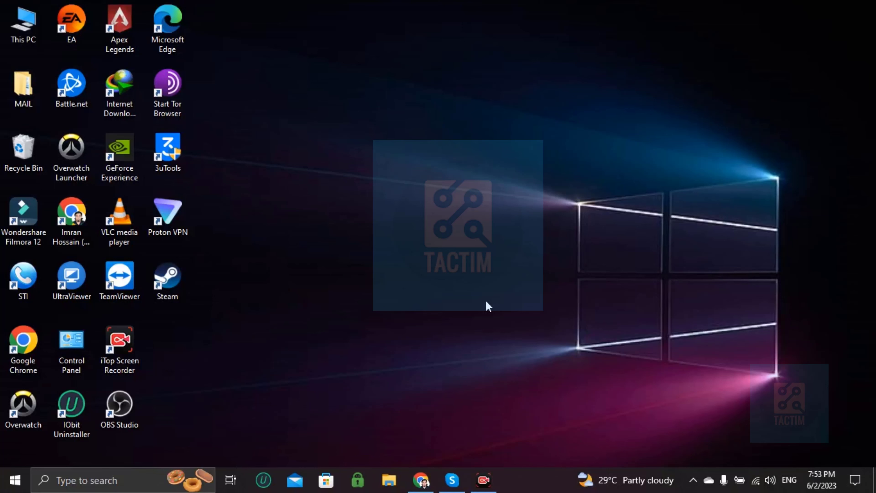
# Launch Chrome maximized, search 'google slides' and open the first result, the Google Slides page.
pyautogui.doubleClick(71, 214)
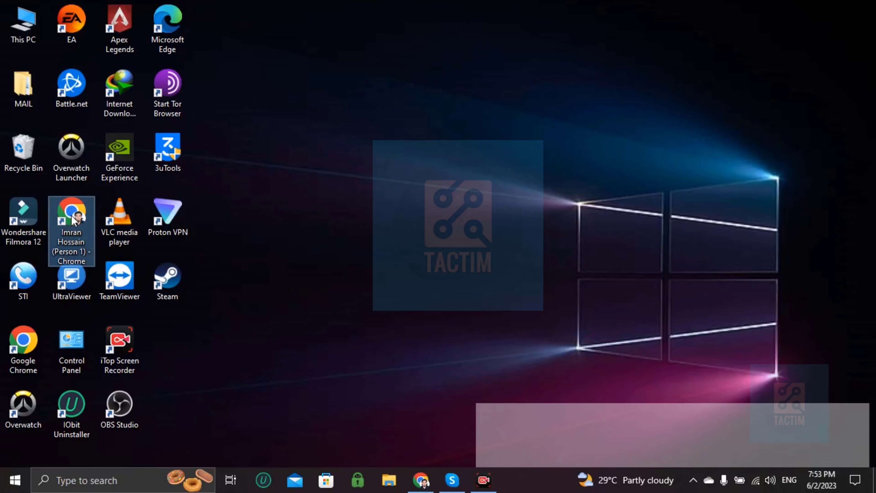
pyautogui.click(831, 197)
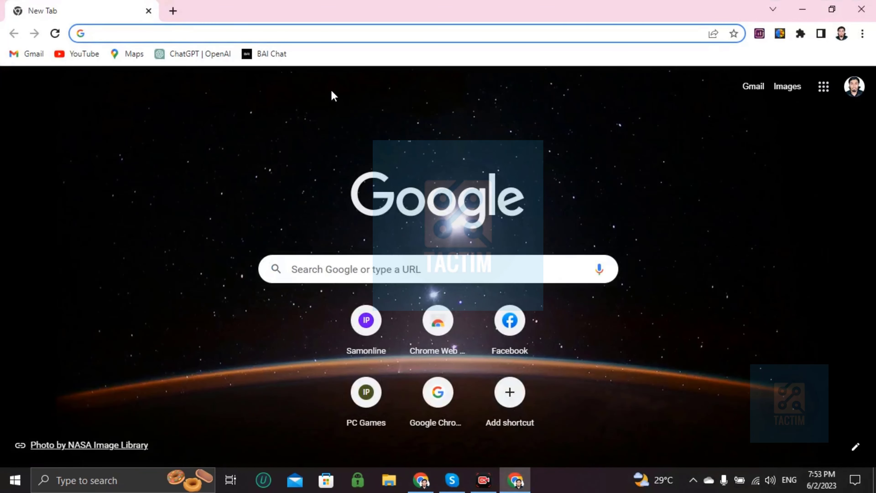
pyautogui.write('google slides')
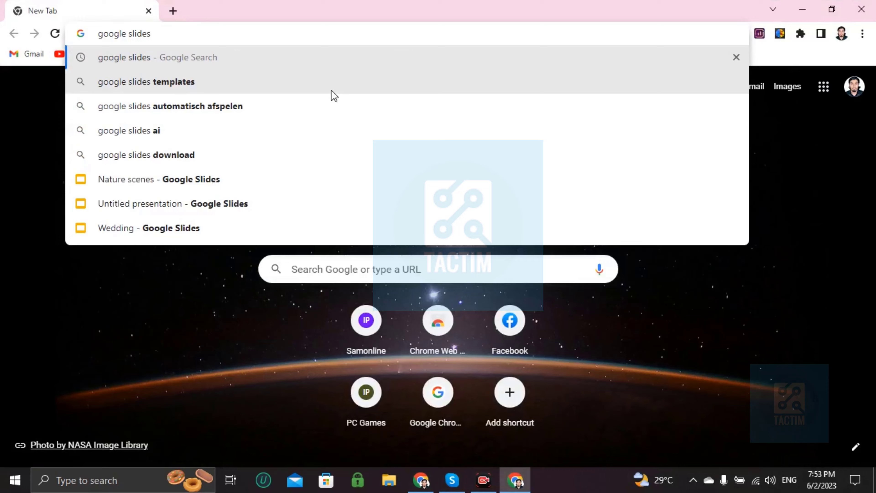
pyautogui.press('Return')
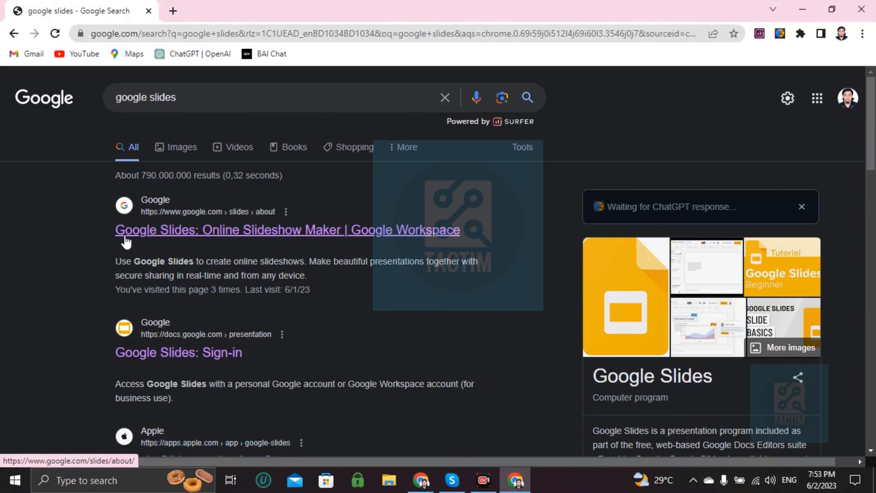
pyautogui.click(220, 236)
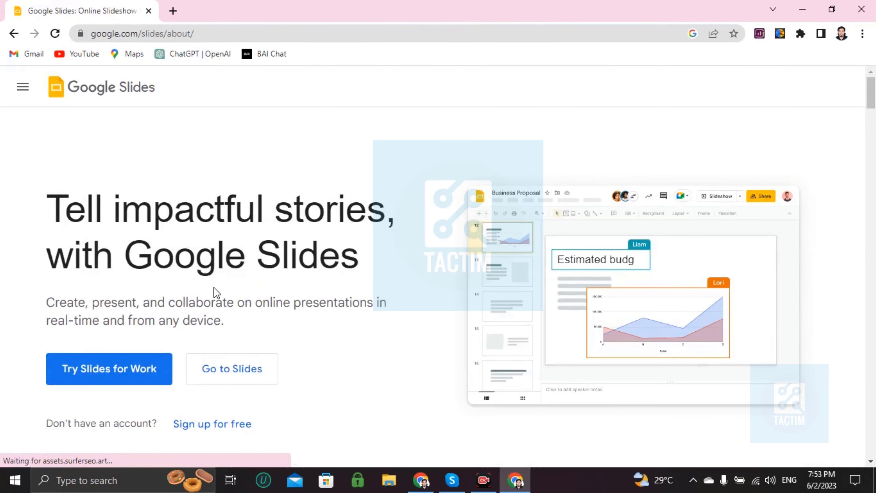
# Go from the product page to the Slides home page with its templates and recent presentations.
pyautogui.click(254, 378)
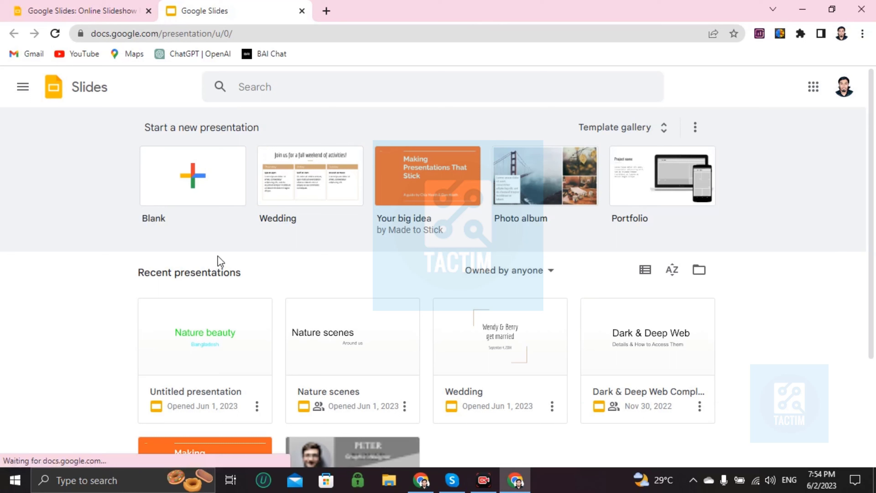
pyautogui.click(168, 190)
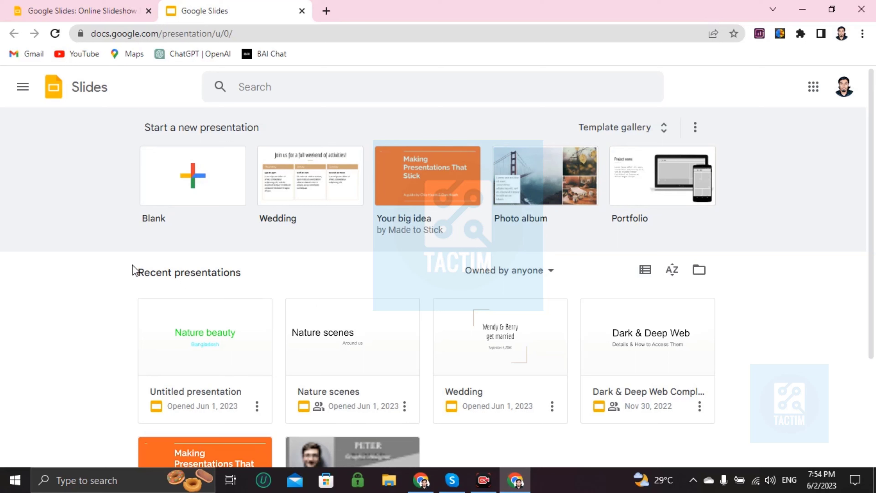
# Create a blank presentation and enter 'Nature Beauty' as the first slide's title.
pyautogui.click(195, 182)
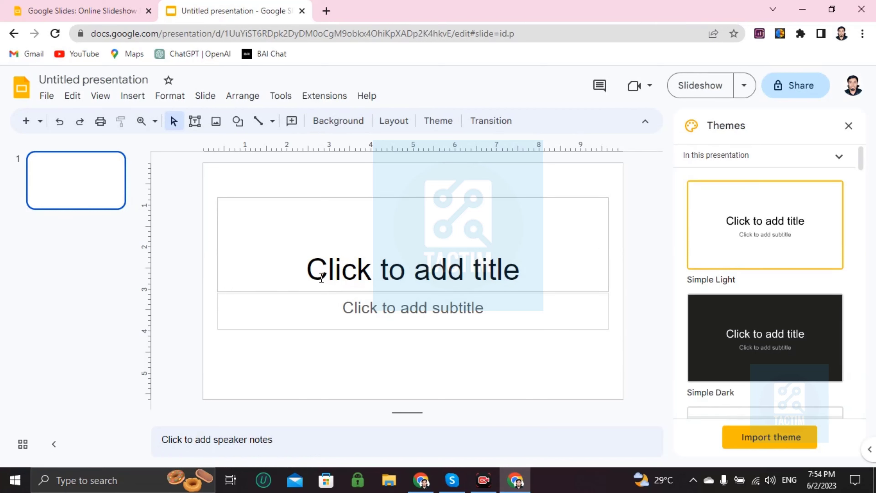
pyautogui.click(397, 272)
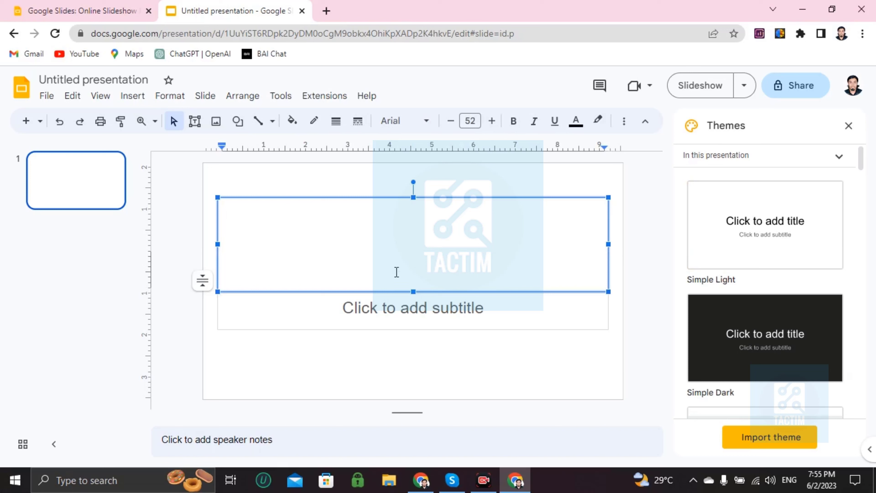
pyautogui.write('Nature ')
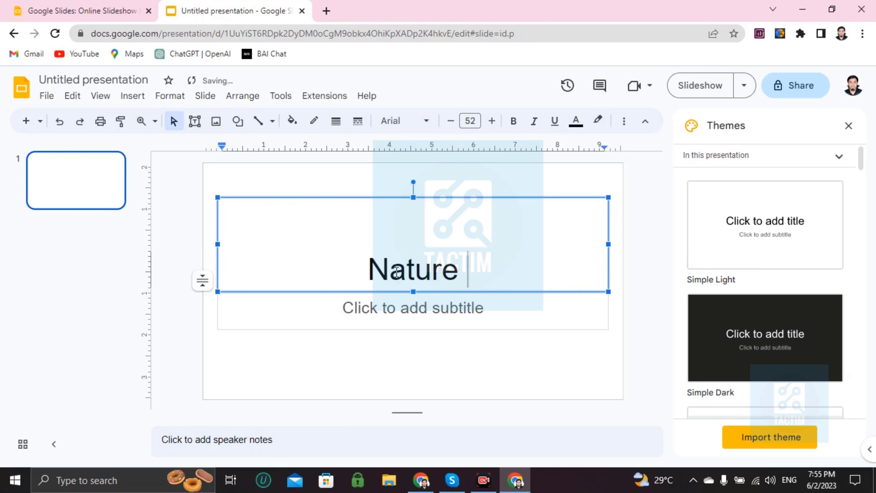
pyautogui.write('Beauty')
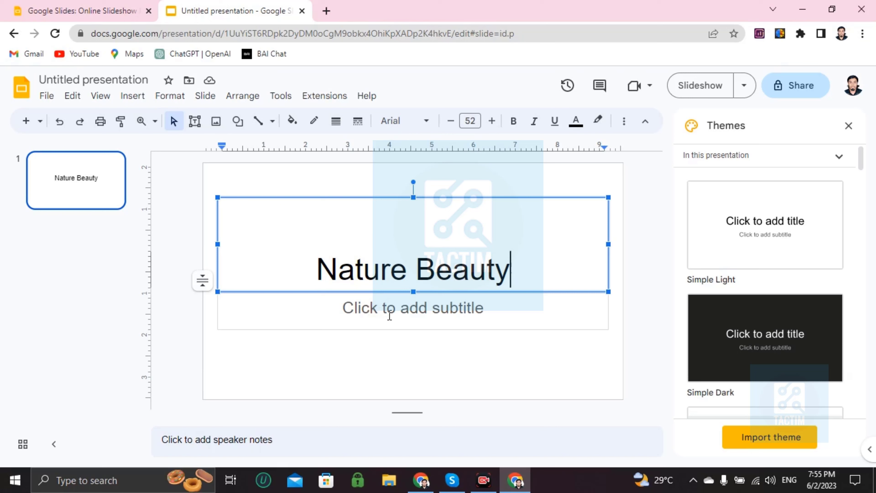
# Type the subtitle 'Beauty of Bangladesh', fixing typos along the way.
pyautogui.click(402, 313)
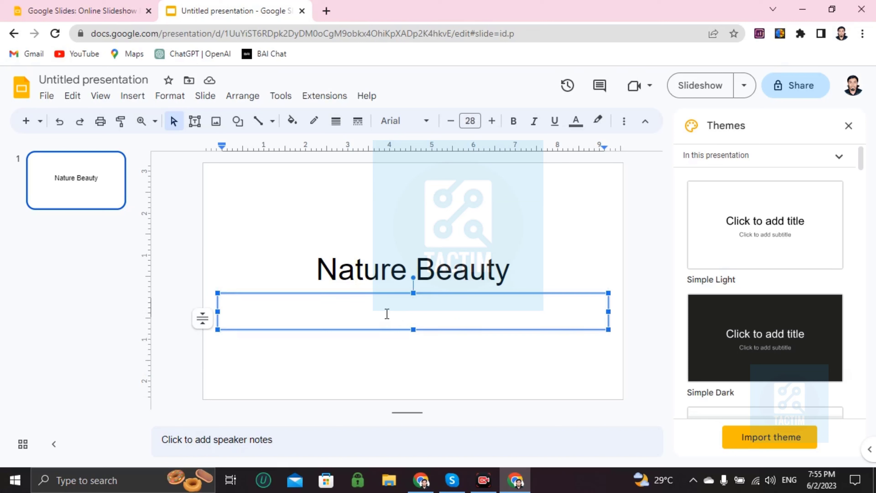
pyautogui.write('B')
pyautogui.press('BackSpace')
pyautogui.write('Beauty o')
pyautogui.press('BackSpace')
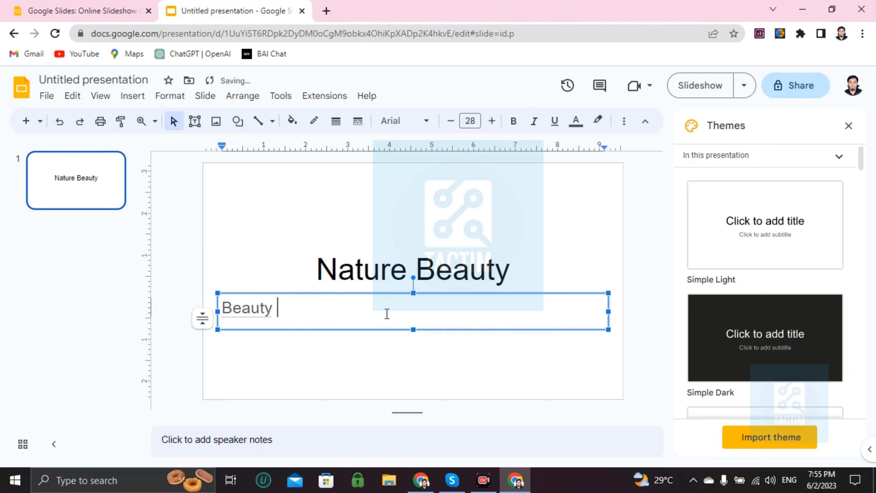
pyautogui.write('of Bangladesh')
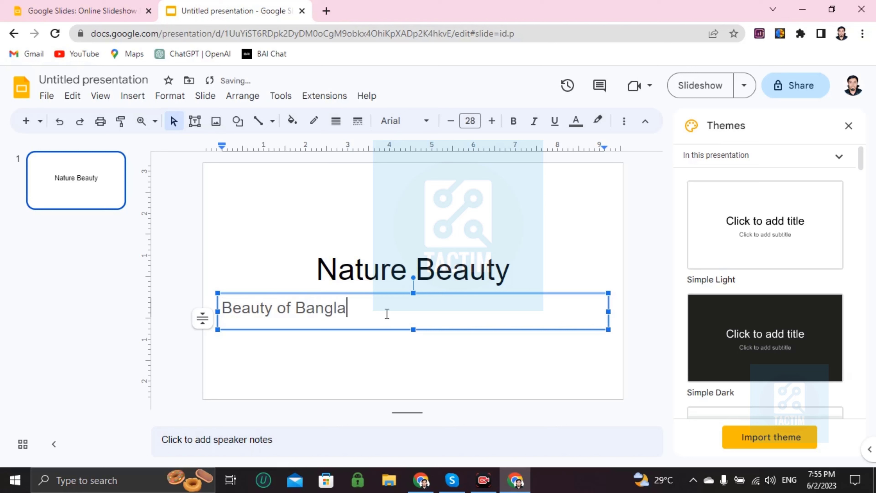
# Nudge the subtitle box slightly up and right, closer to the title.
pyautogui.click(374, 197)
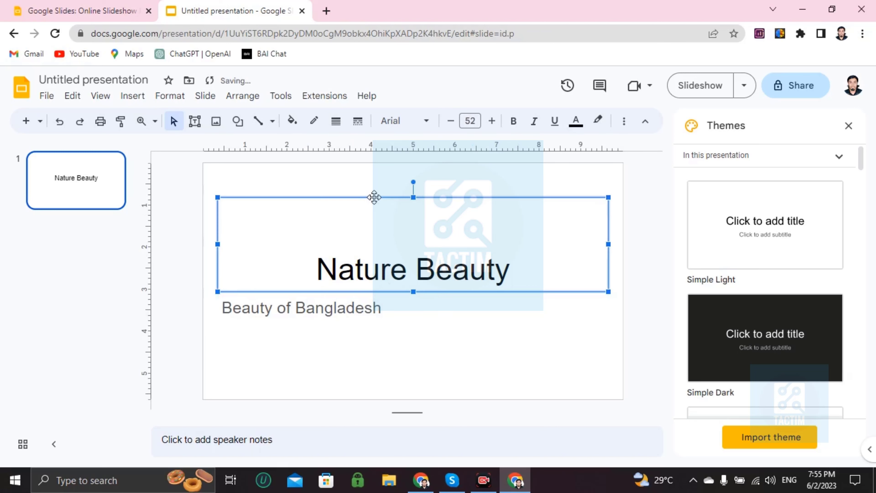
pyautogui.click(286, 309)
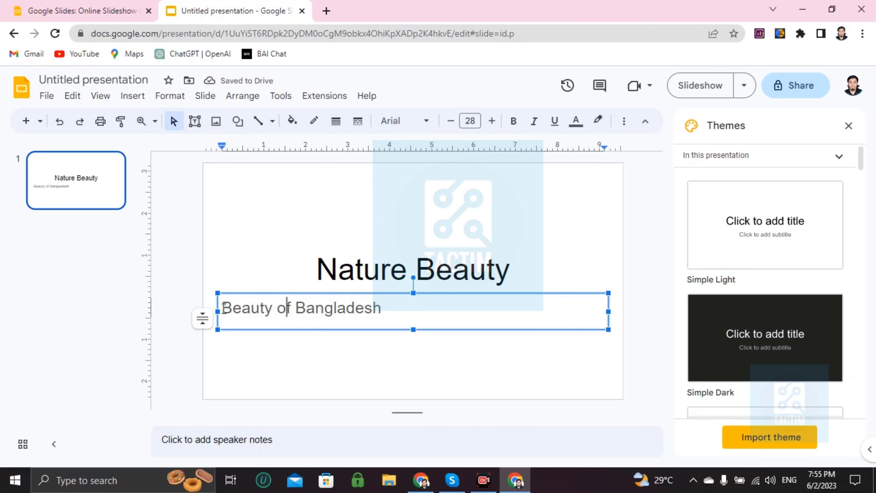
pyautogui.doubleClick(266, 313)
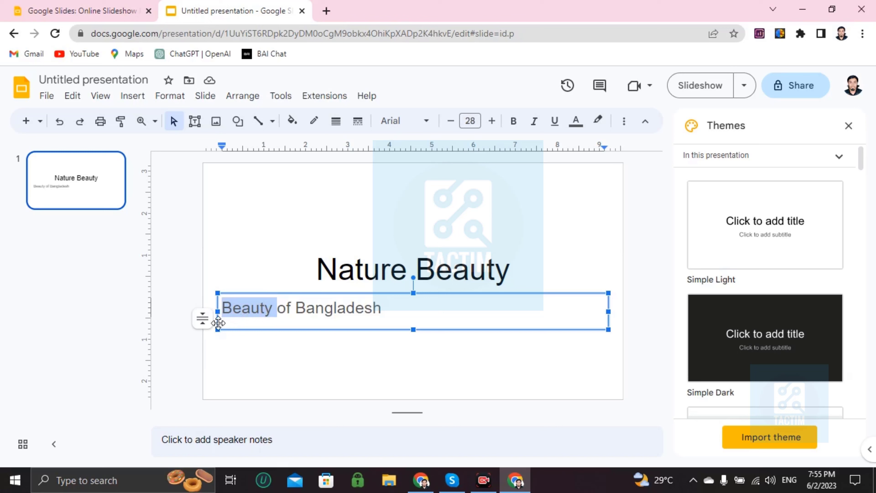
pyautogui.click(244, 313)
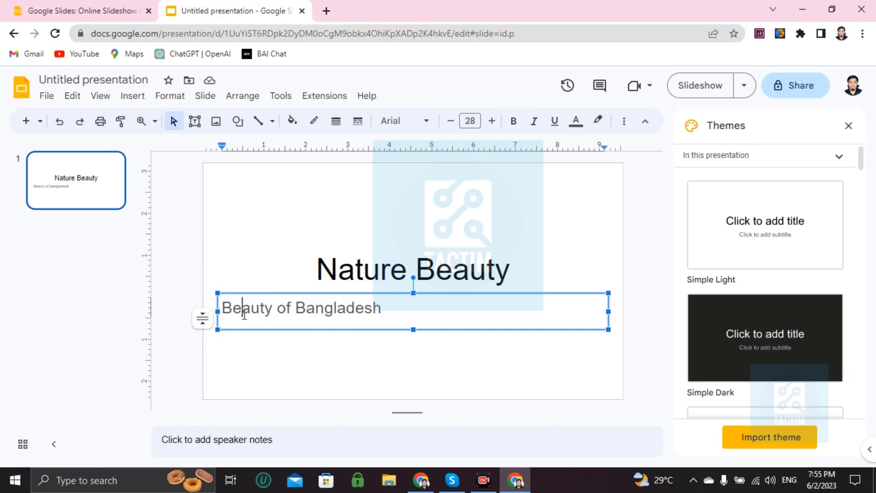
pyautogui.moveTo(357, 317); pyautogui.dragTo(427, 291)
pyautogui.click(413, 294)
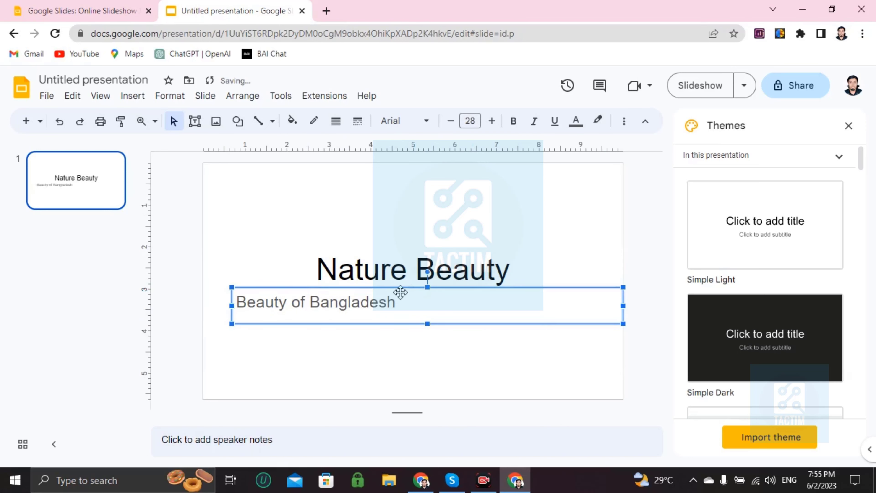
# Center-align the 'Beauty of Bangladesh' subtitle text using the toolbar's Align > Center option.
pyautogui.click(430, 287)
pyautogui.click(234, 305)
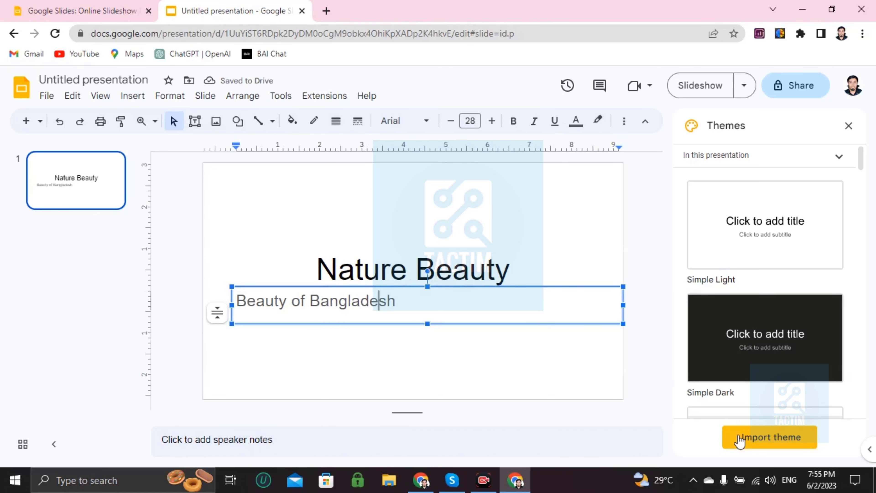
pyautogui.click(352, 223)
pyautogui.click(393, 294)
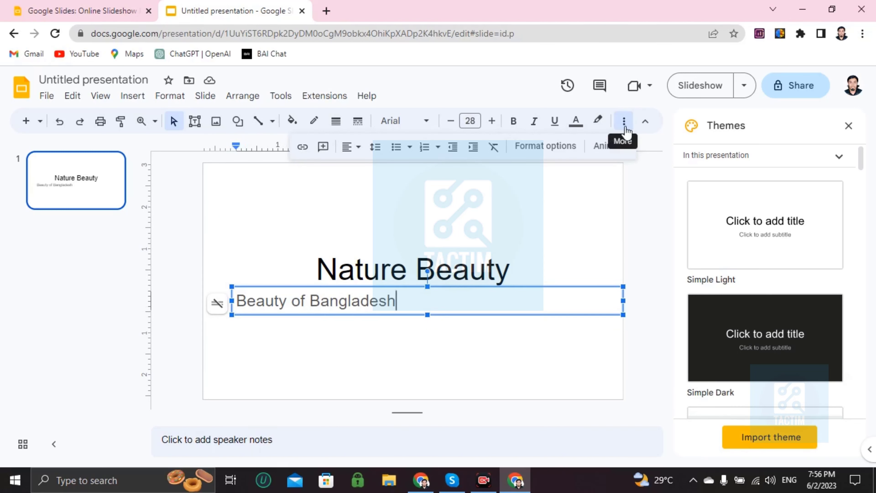
pyautogui.click(624, 121)
pyautogui.click(624, 122)
pyautogui.click(624, 121)
pyautogui.click(625, 122)
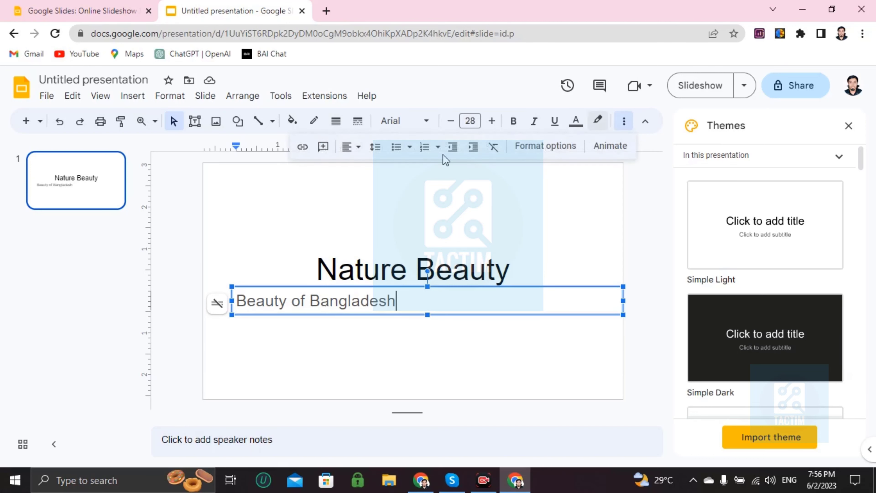
pyautogui.click(356, 154)
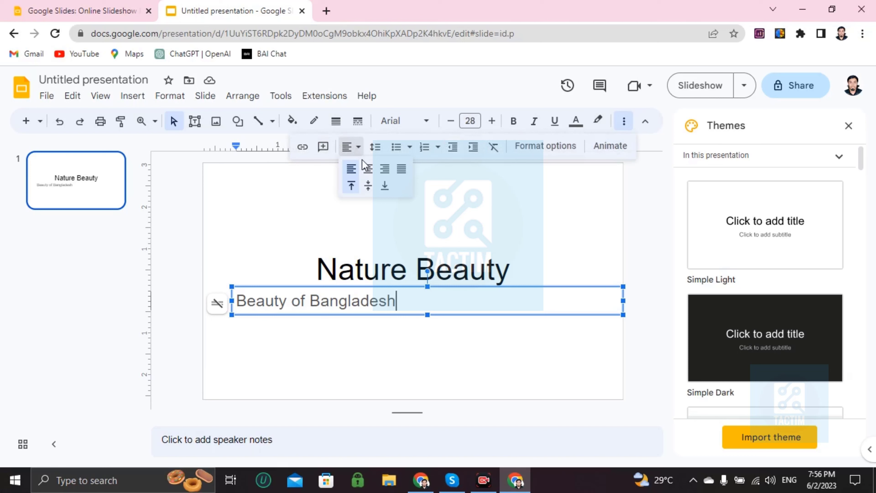
pyautogui.click(369, 173)
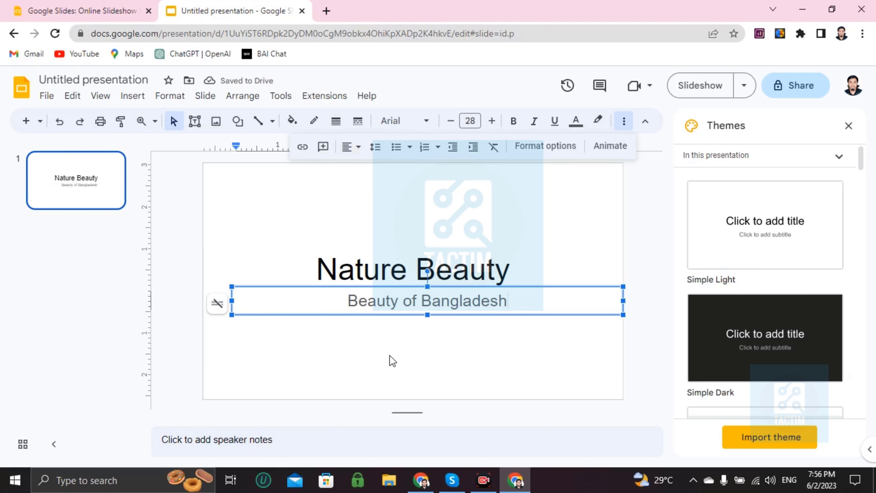
pyautogui.click(255, 279)
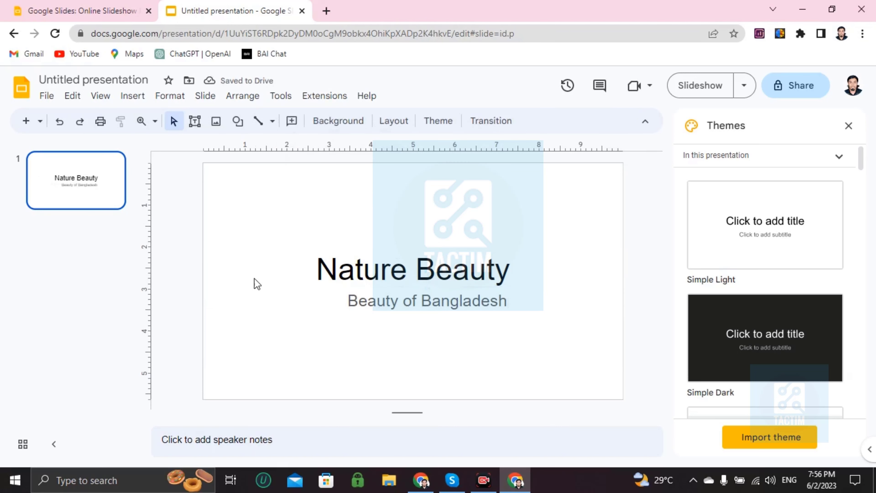
# Make the 'Nature Beauty' title green and bold.
pyautogui.click(380, 275)
pyautogui.click(317, 270)
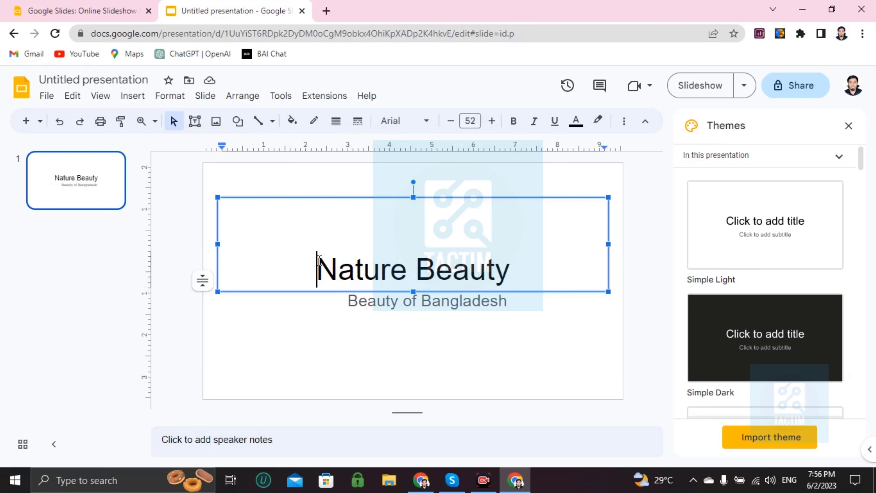
pyautogui.moveTo(317, 270); pyautogui.dragTo(528, 264)
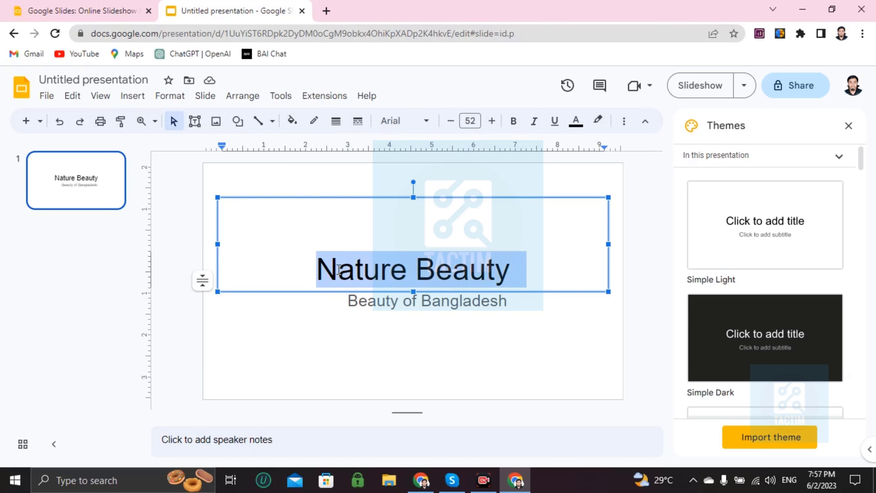
pyautogui.click(575, 121)
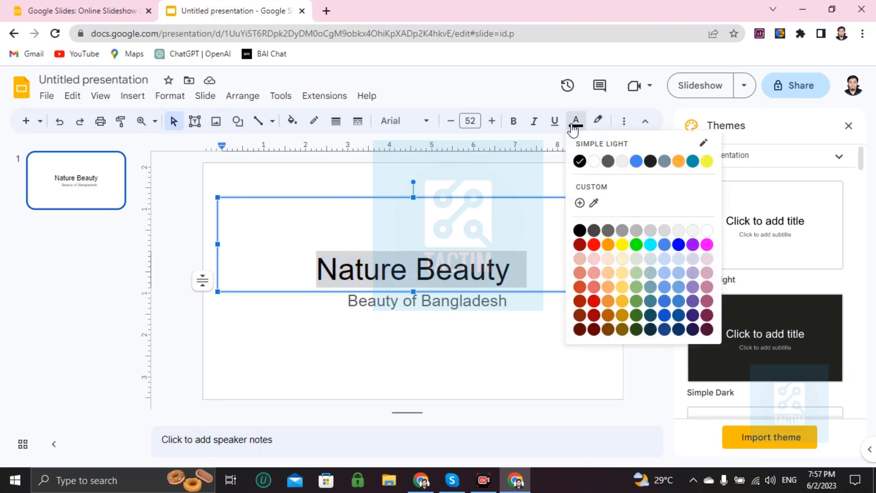
pyautogui.click(637, 244)
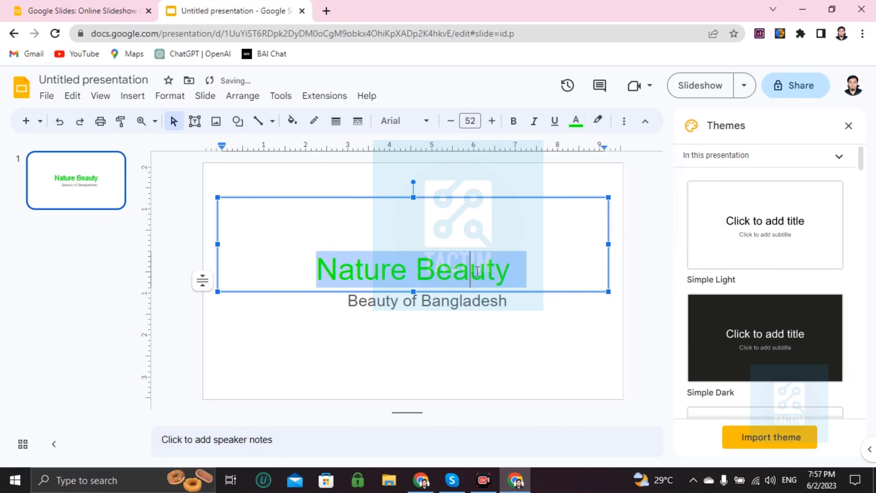
pyautogui.click(513, 130)
pyautogui.click(393, 246)
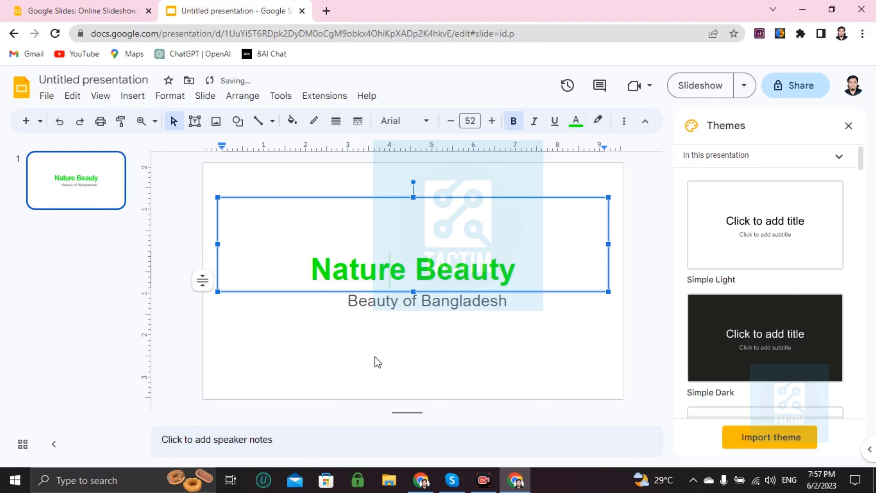
# Color the 'Beauty of Bangladesh' subtitle light green.
pyautogui.click(369, 301)
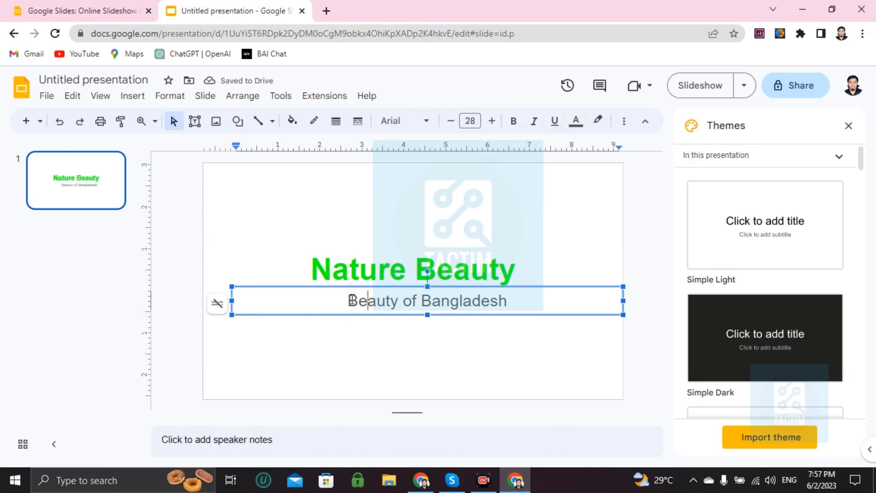
pyautogui.moveTo(349, 300); pyautogui.dragTo(548, 304)
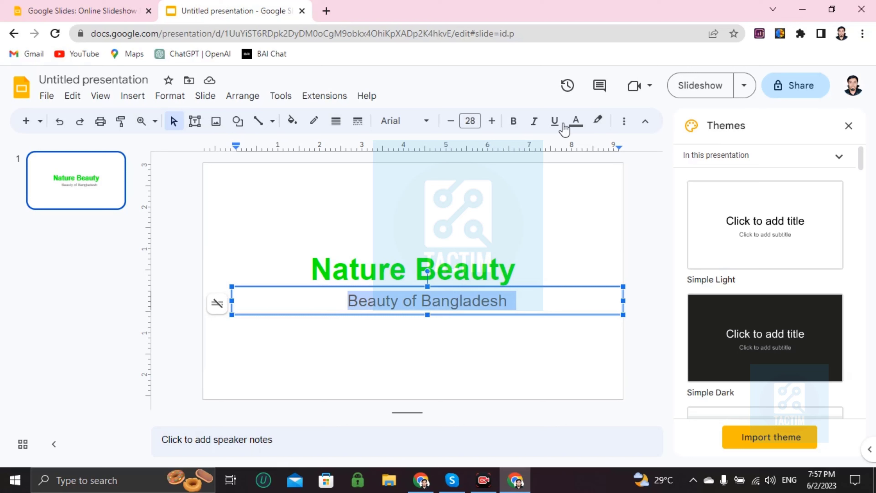
pyautogui.click(576, 122)
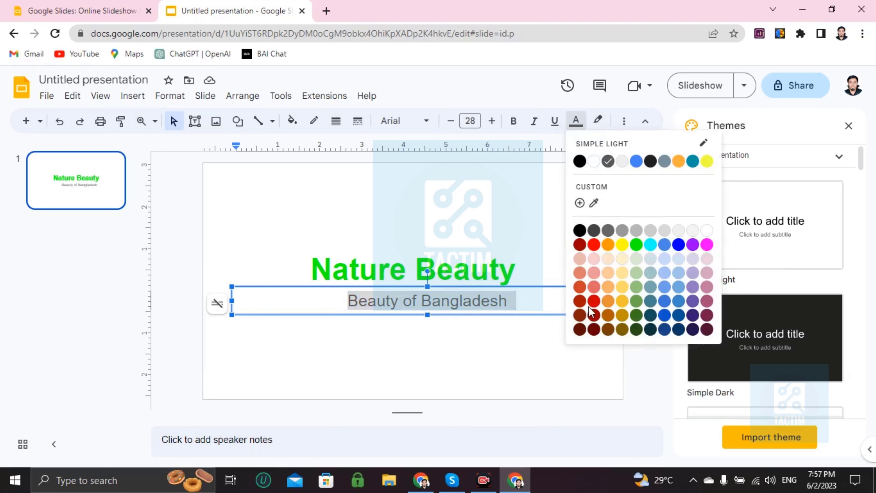
pyautogui.click(637, 287)
pyautogui.click(404, 355)
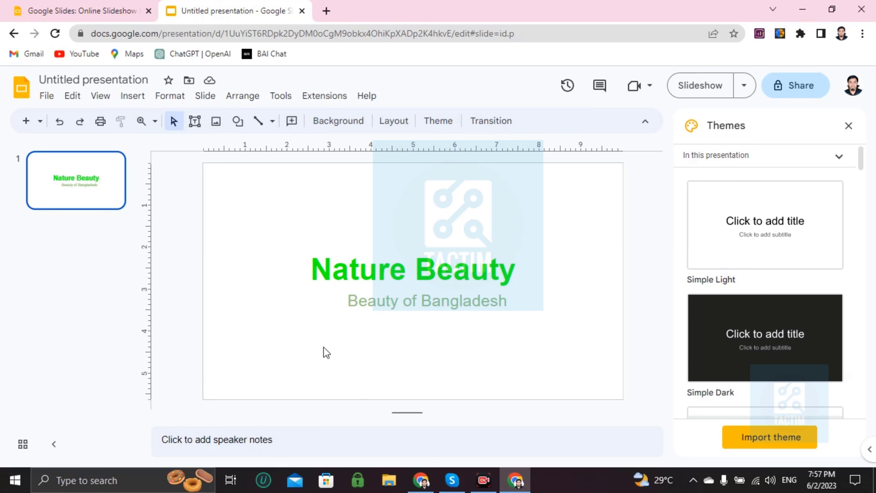
# Add three new slides and go back to slide 2.
pyautogui.click(21, 124)
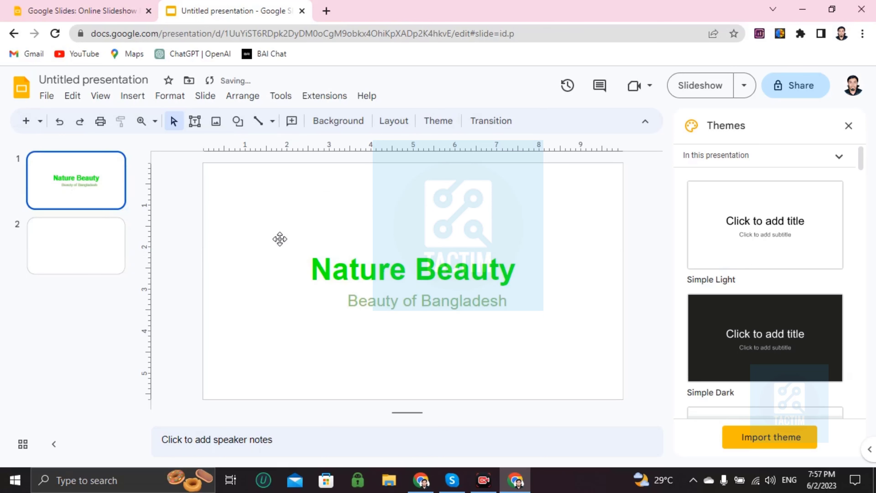
pyautogui.click(27, 122)
pyautogui.click(27, 122)
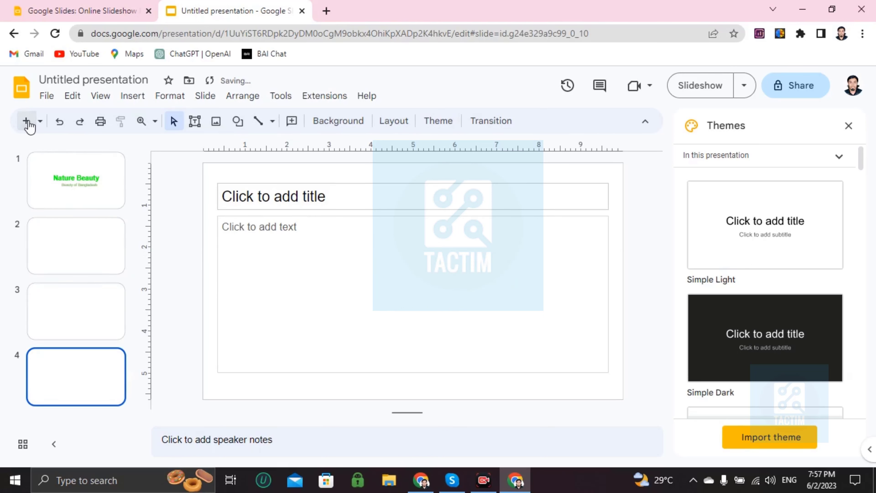
pyautogui.click(91, 261)
# Type 'Any title you want' into slide 2's title placeholder, correcting typos.
pyautogui.click(313, 209)
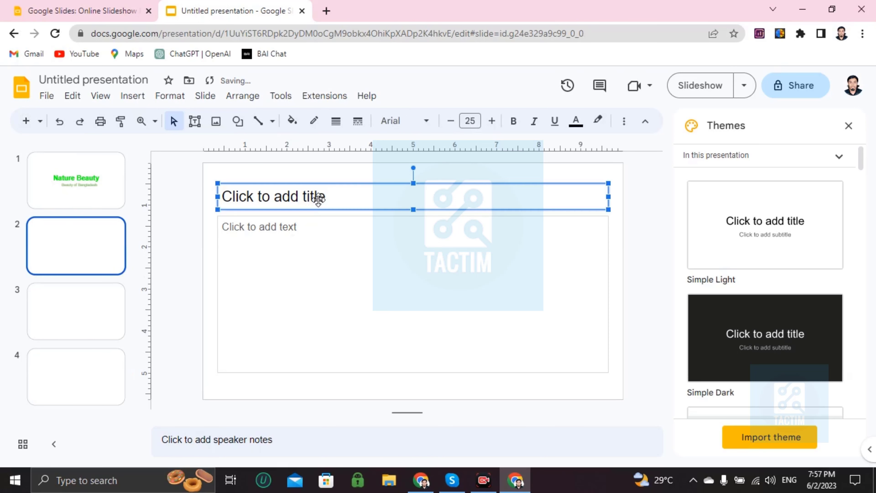
pyautogui.click(299, 202)
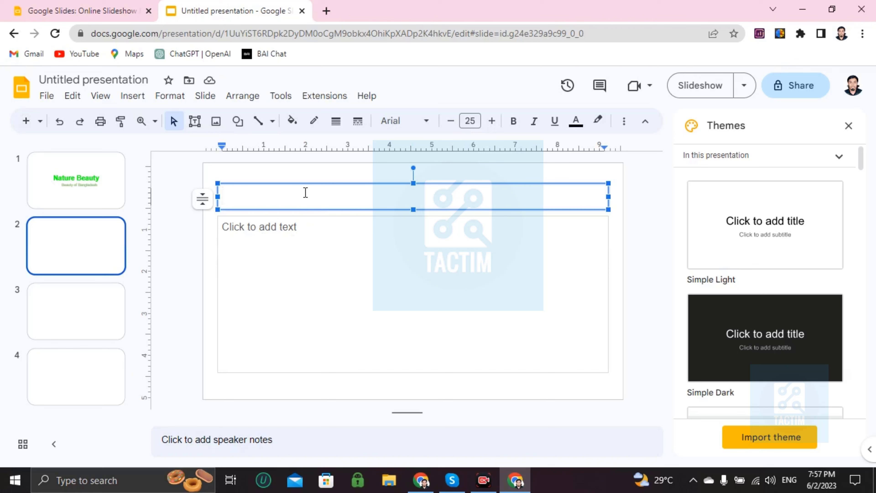
pyautogui.click(305, 230)
pyautogui.click(331, 193)
pyautogui.write('Any time')
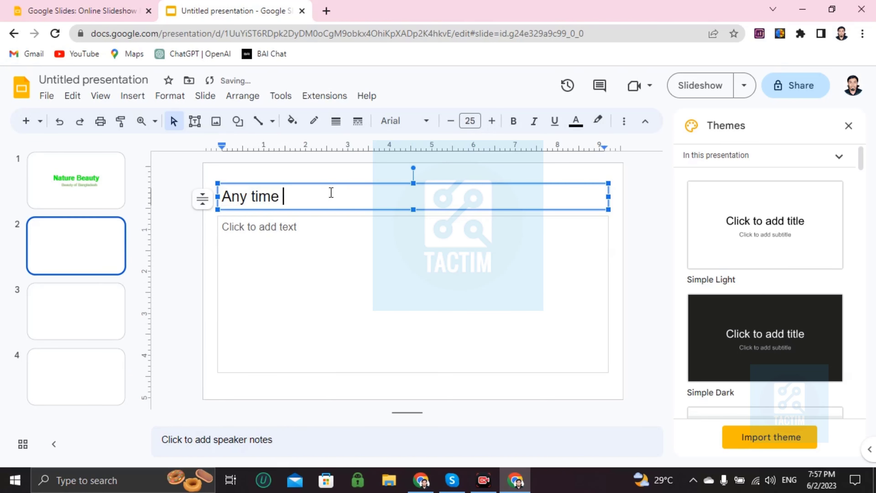
pyautogui.press('BackSpace')
pyautogui.press('BackSpace')
pyautogui.press('BackSpace')
pyautogui.press('BackSpace')
pyautogui.write('i')
pyautogui.press('BackSpace')
pyautogui.write('ilt')
pyautogui.press('BackSpace')
pyautogui.press('BackSpace')
pyautogui.write('tle you aw')
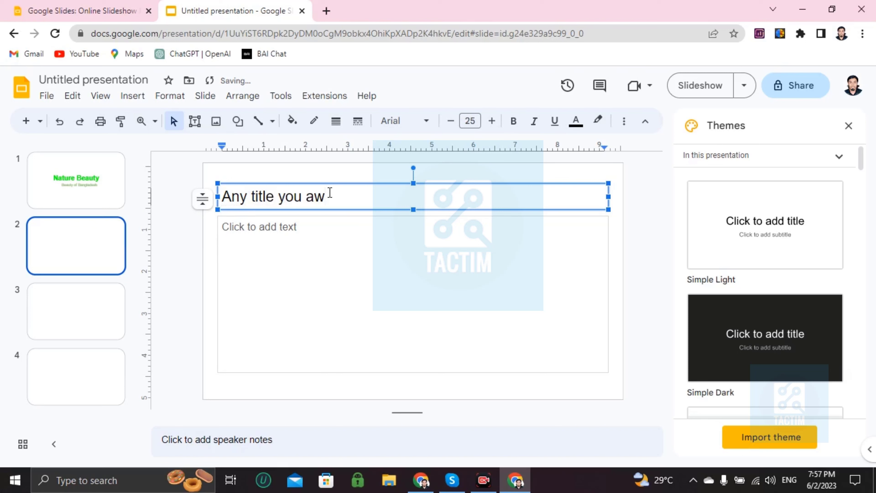
pyautogui.press('BackSpace')
pyautogui.press('BackSpace')
# Finish the title, type the Bangladesh village-scenery paragraph, and correct 'imergavle' to 'immergeable'.
pyautogui.write('want')
pyautogui.click(303, 256)
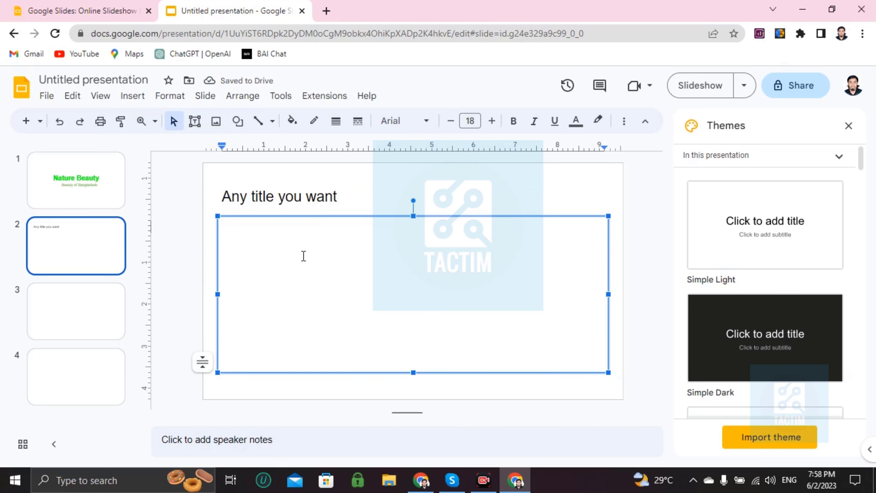
pyautogui.write('The be')
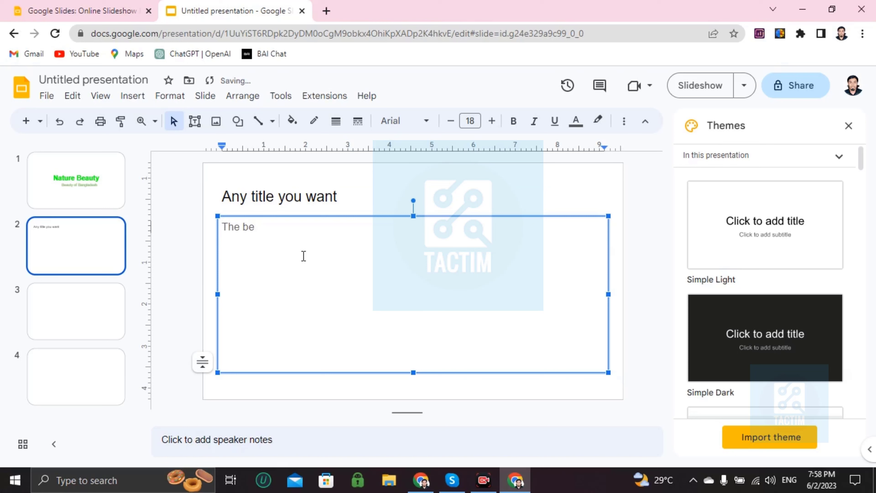
pyautogui.write('uauty of Bangladesh ')
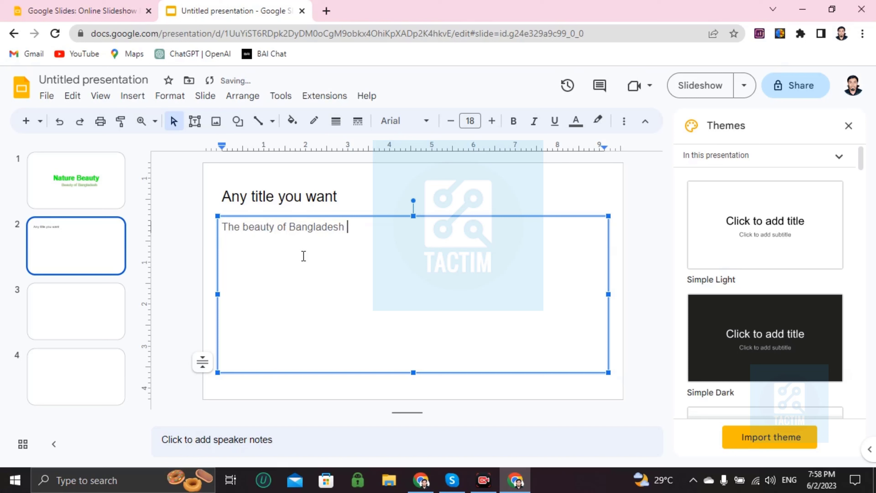
pyautogui.write('so much pleasnat')
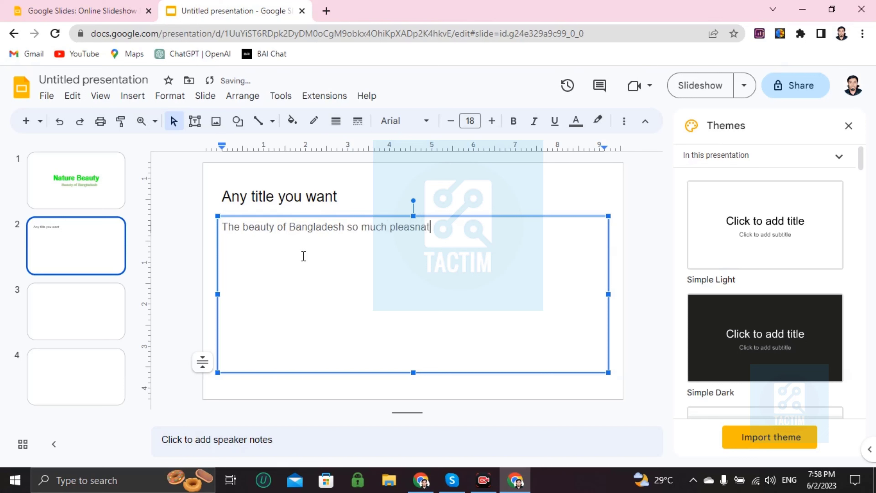
pyautogui.write('. I visited last m')
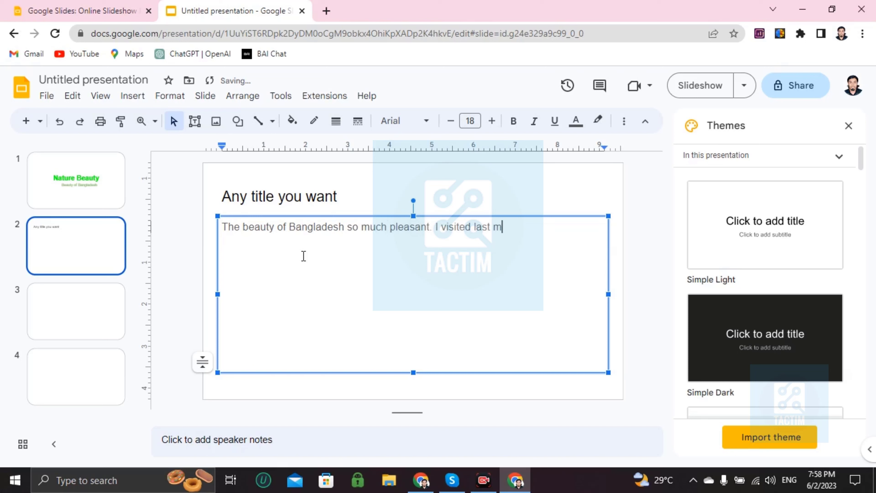
pyautogui.write('n')
pyautogui.press('BackSpace')
pyautogui.write('onth in BD and the')
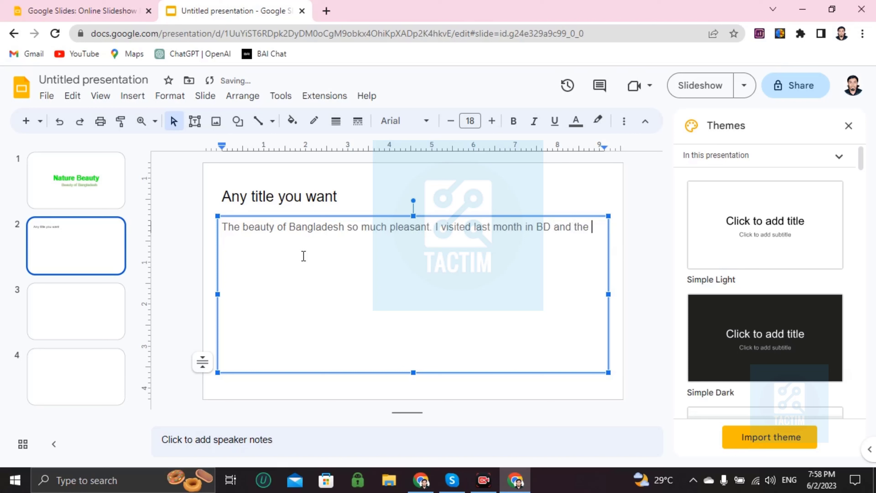
pyautogui.write(' village scenery ')
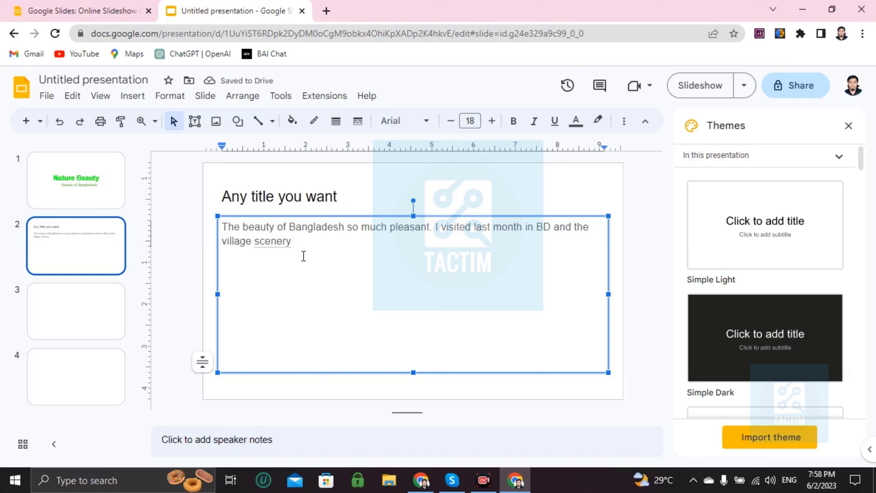
pyautogui.write('make me so')
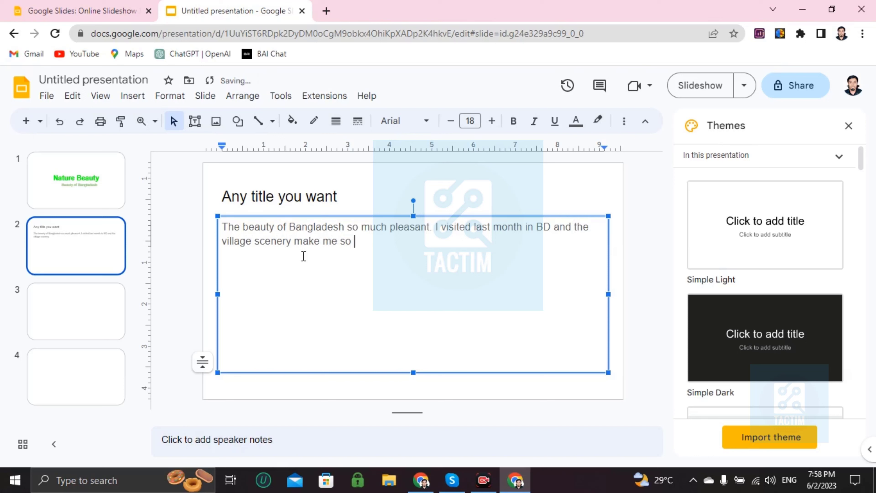
pyautogui.write(' imergav')
pyautogui.write('le.qwjkewbkbewcebwccwncewkjbcewbckewjc')
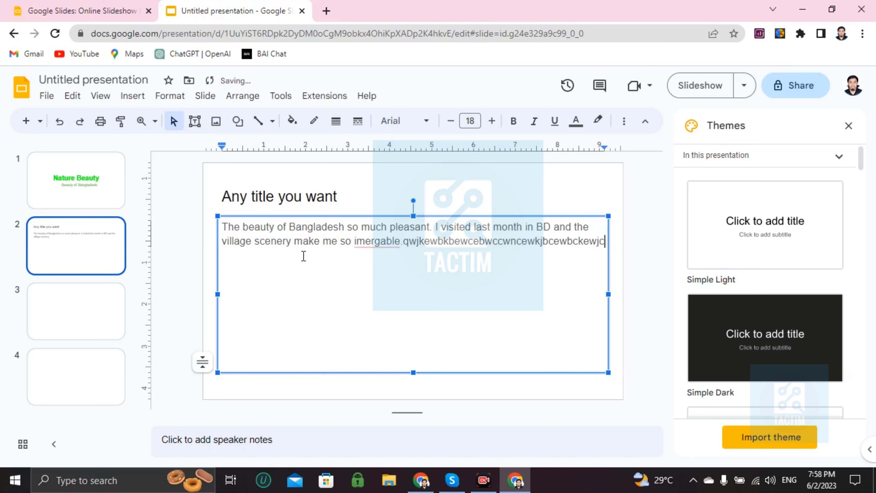
pyautogui.rightClick(388, 244)
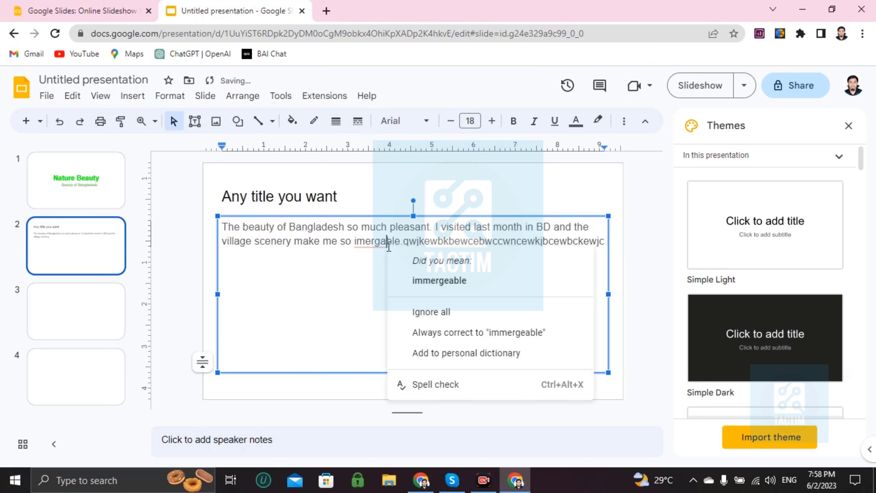
pyautogui.click(414, 281)
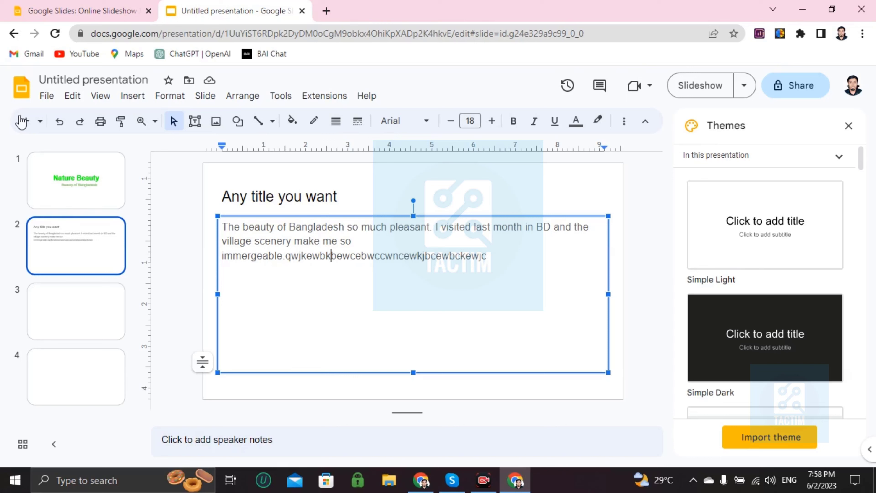
# On slide 3, enter the title 'A picture of BD village'.
pyautogui.click(95, 298)
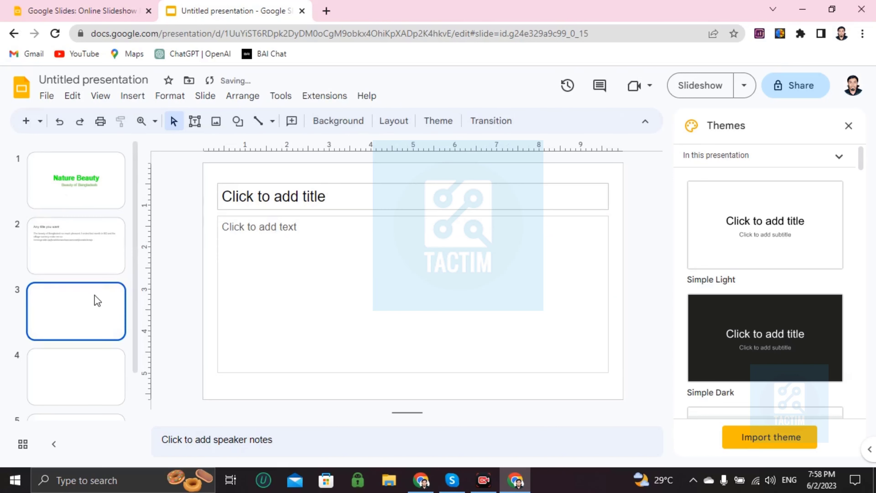
pyautogui.click(65, 231)
pyautogui.click(85, 318)
pyautogui.click(308, 198)
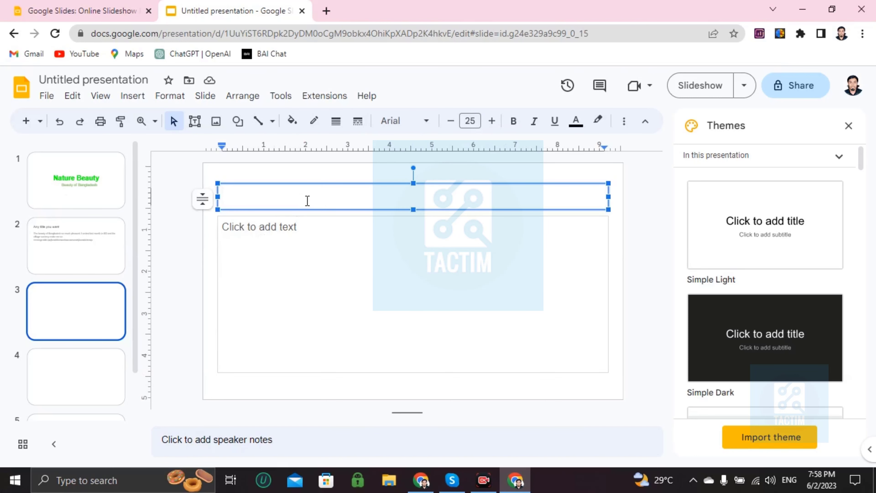
pyautogui.write('A pictur')
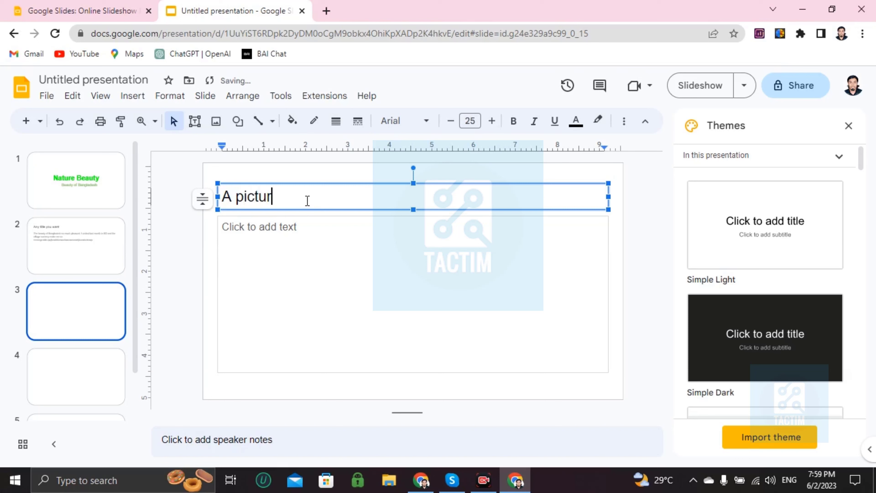
pyautogui.write('e of BD village')
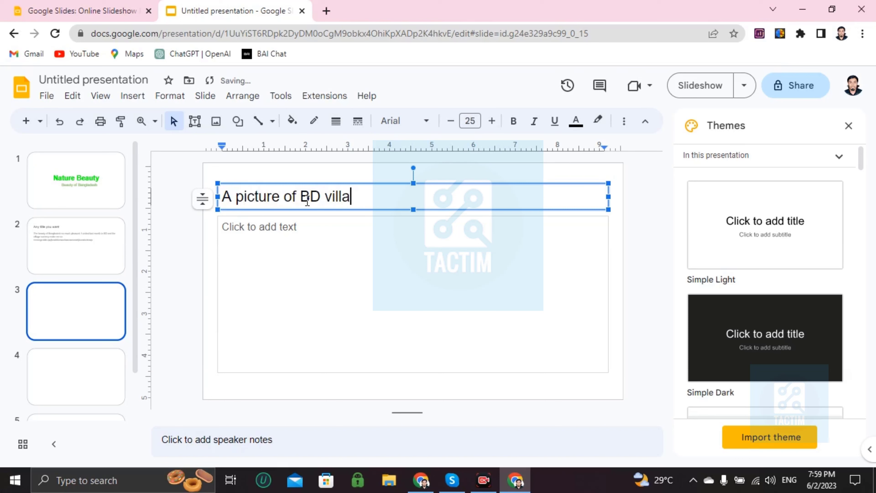
pyautogui.click(255, 224)
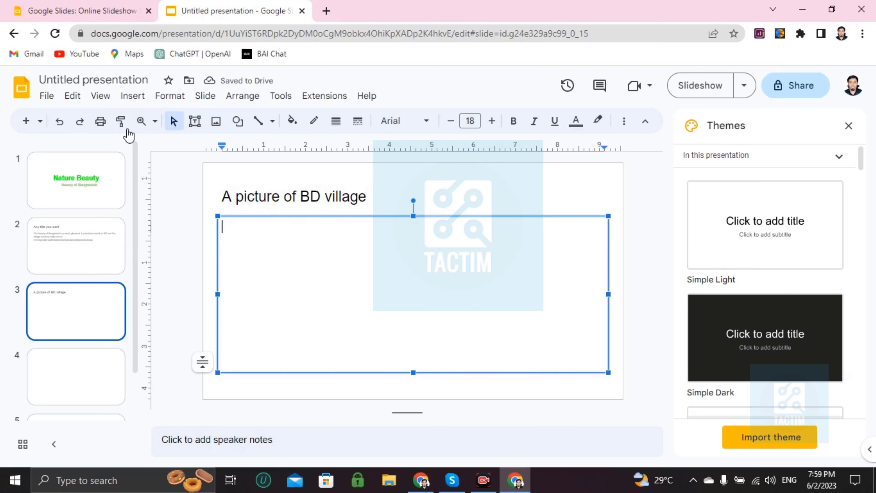
# Upload the Village scenes photo from the New Volume (D:) drive onto slide 3.
pyautogui.click(220, 130)
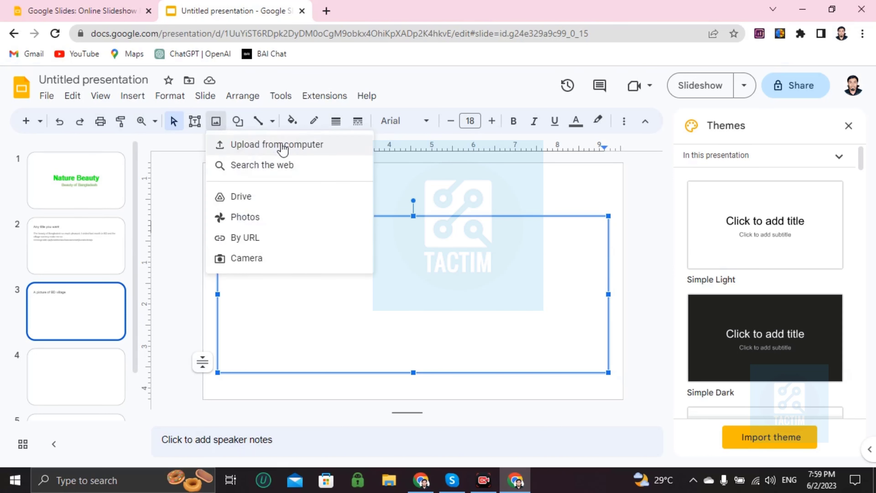
pyautogui.click(321, 149)
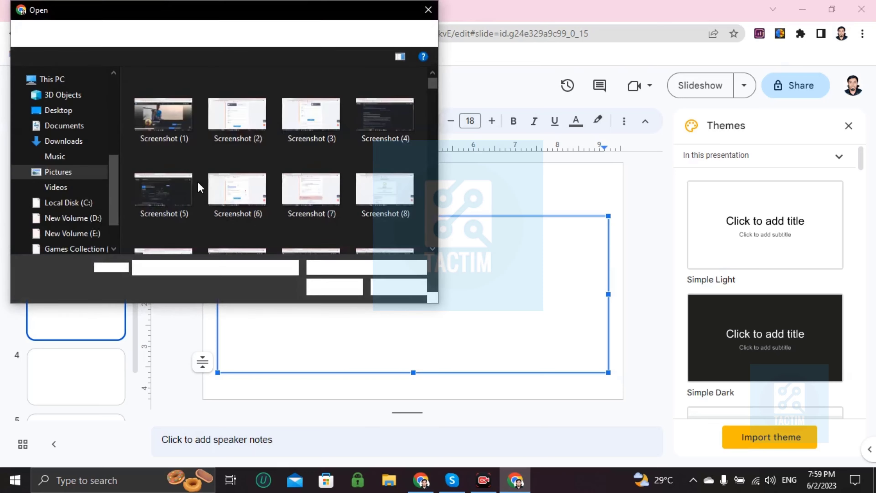
pyautogui.scroll(-20, 199, 187)
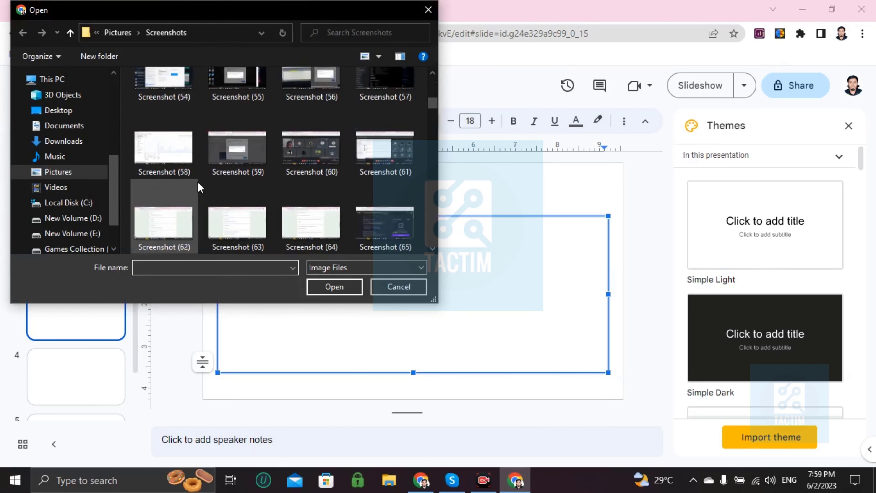
pyautogui.scroll(-10, 199, 187)
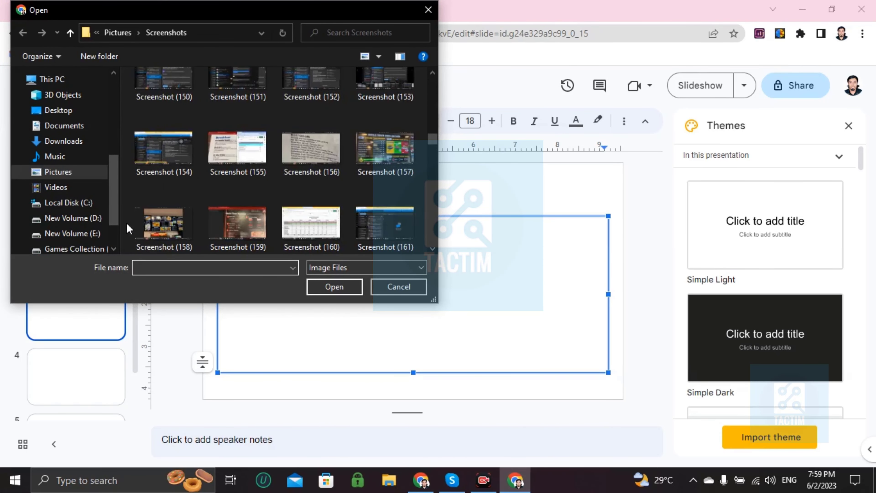
pyautogui.click(82, 218)
pyautogui.scroll(-5, 210, 189)
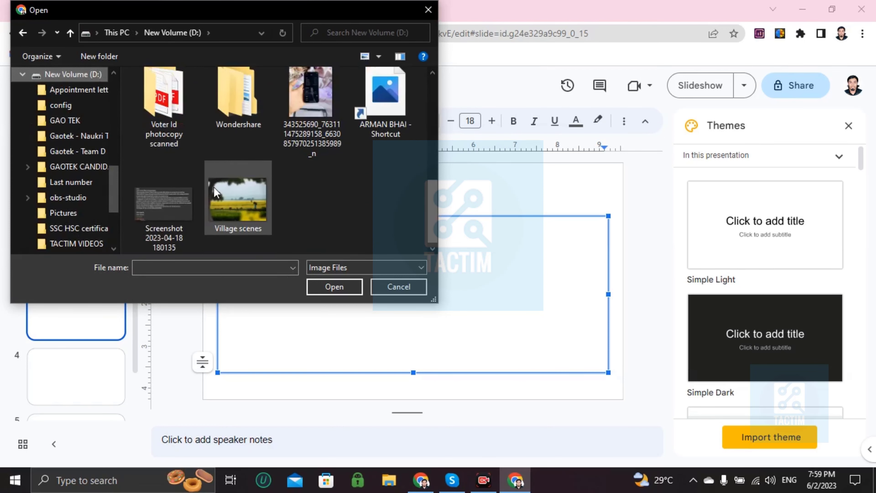
pyautogui.click(214, 187)
# Insert the Village scenes mustard-field photo onto slide 3.
pyautogui.click(340, 284)
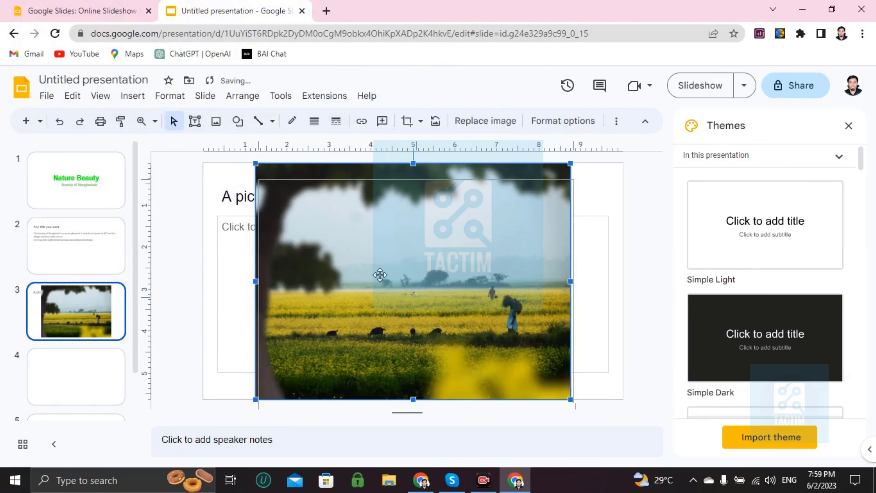
pyautogui.moveTo(380, 275)
pyautogui.mouseDown()
pyautogui.moveTo(368, 255)
pyautogui.moveTo(384, 260)
pyautogui.mouseUp()
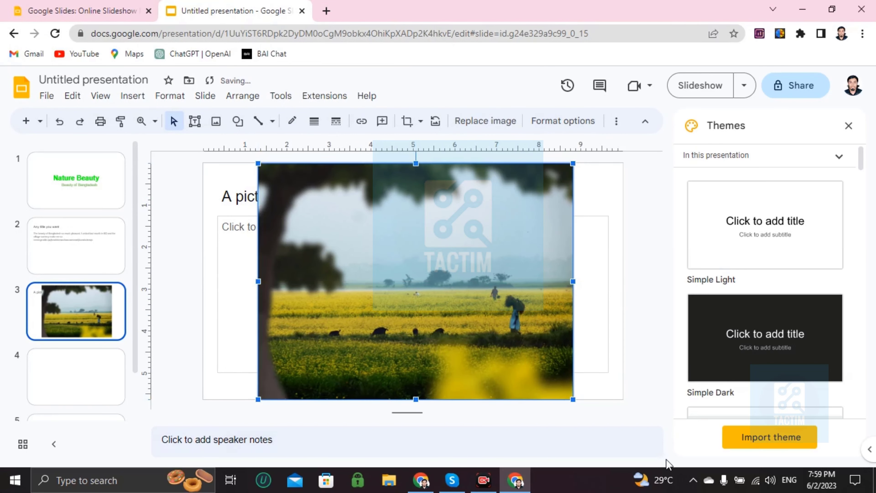
pyautogui.hotkey('ctrl', 'z')
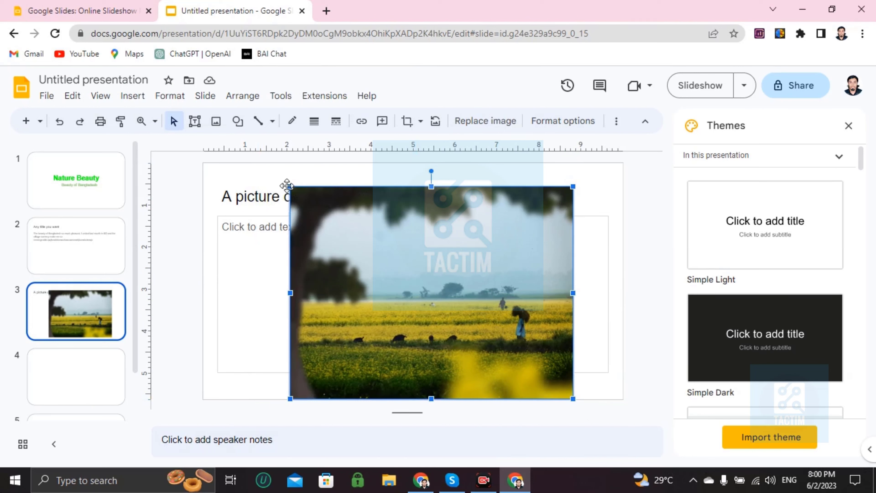
# Shrink the photo, shift it left, and stretch it wide to span the body under the title.
pyautogui.moveTo(290, 183); pyautogui.dragTo(320, 308)
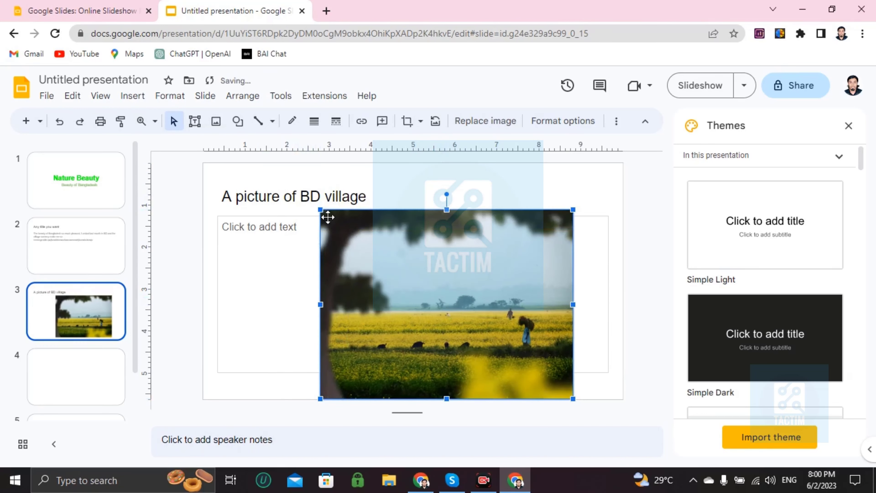
pyautogui.moveTo(321, 210); pyautogui.dragTo(341, 249)
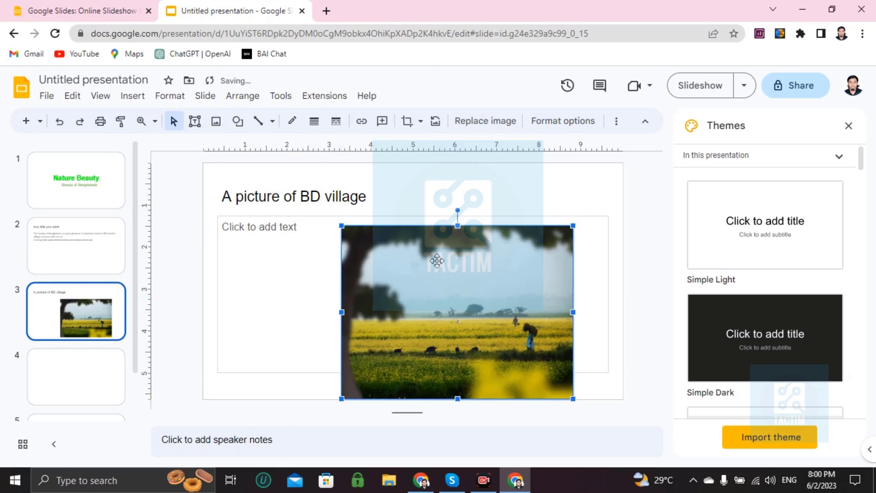
pyautogui.moveTo(437, 261); pyautogui.dragTo(365, 252)
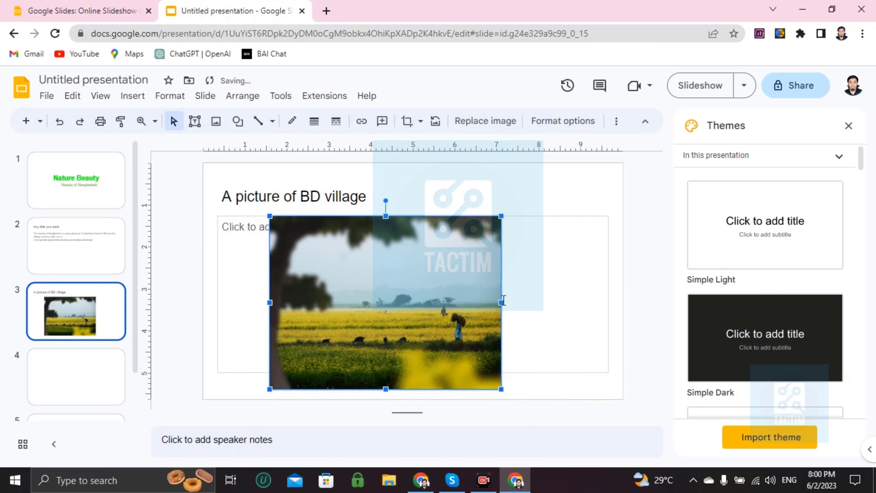
pyautogui.moveTo(503, 302); pyautogui.dragTo(608, 308)
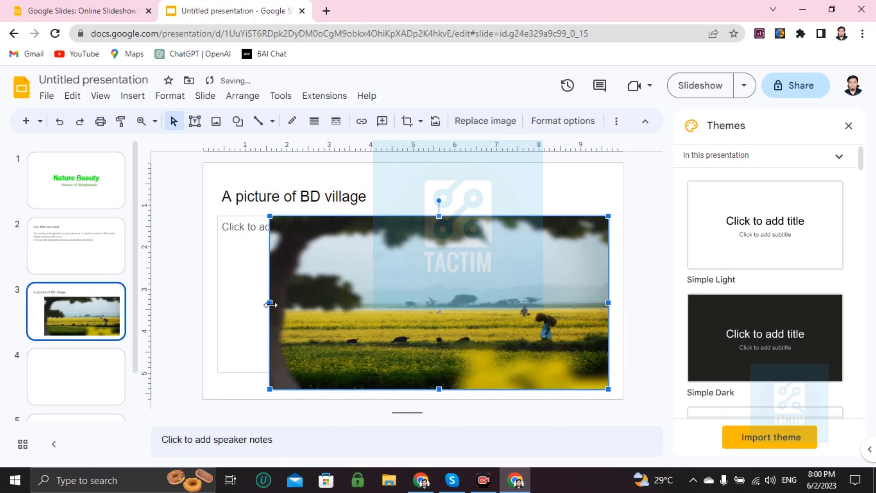
pyautogui.moveTo(271, 304); pyautogui.dragTo(217, 298)
# Flip between slides 4, 3 and 2 with Page Up/Down, ending on the Bangladesh text slide.
pyautogui.press('pagedown')
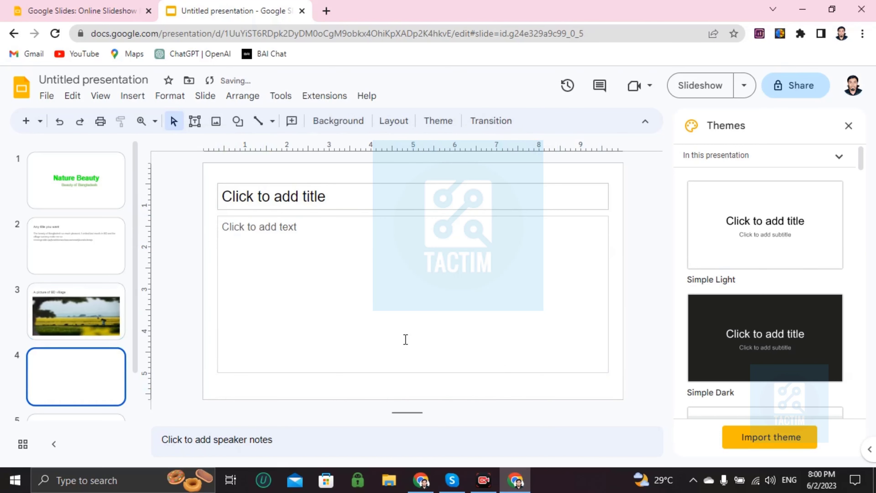
pyautogui.press('pageup')
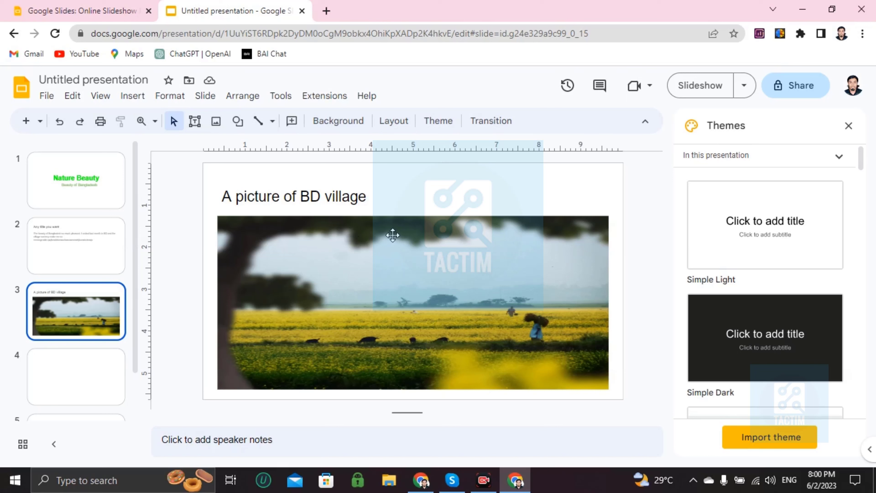
pyautogui.press('pageup')
pyautogui.press('pagedown')
pyautogui.press('pageup')
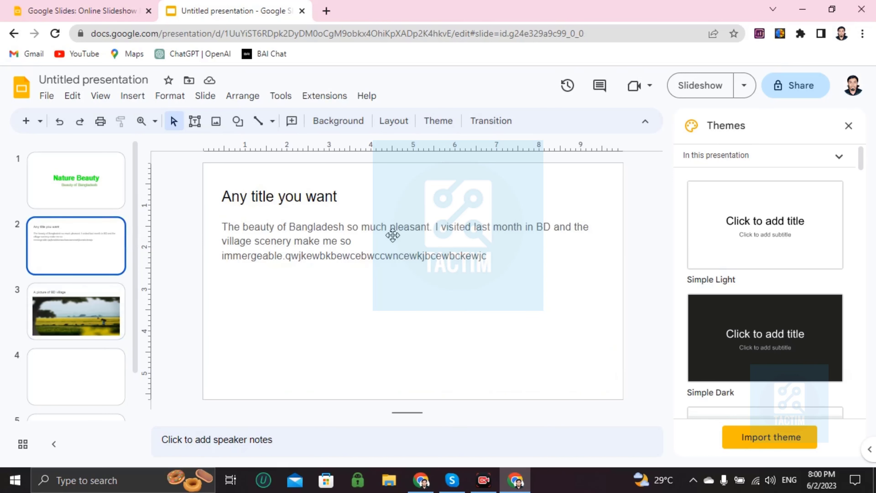